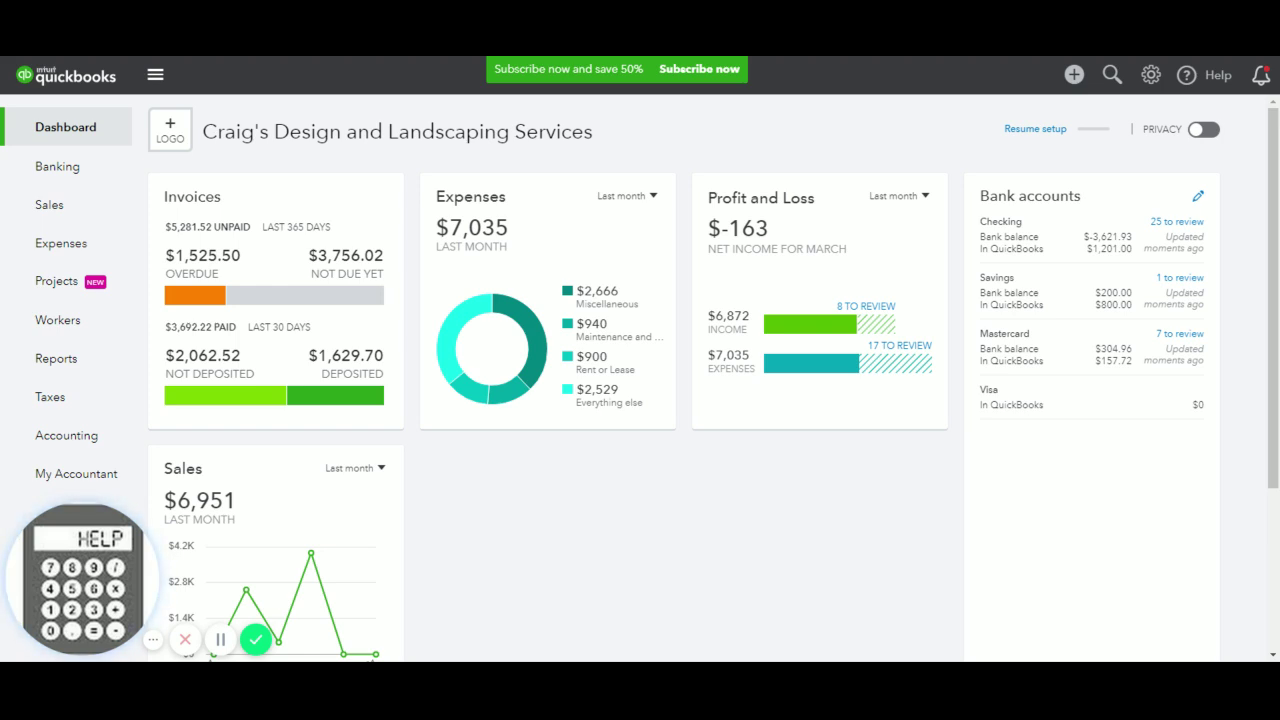
# - Start a new expense with Staples as the payee, paid from Checking
pyautogui.click(1071, 83)
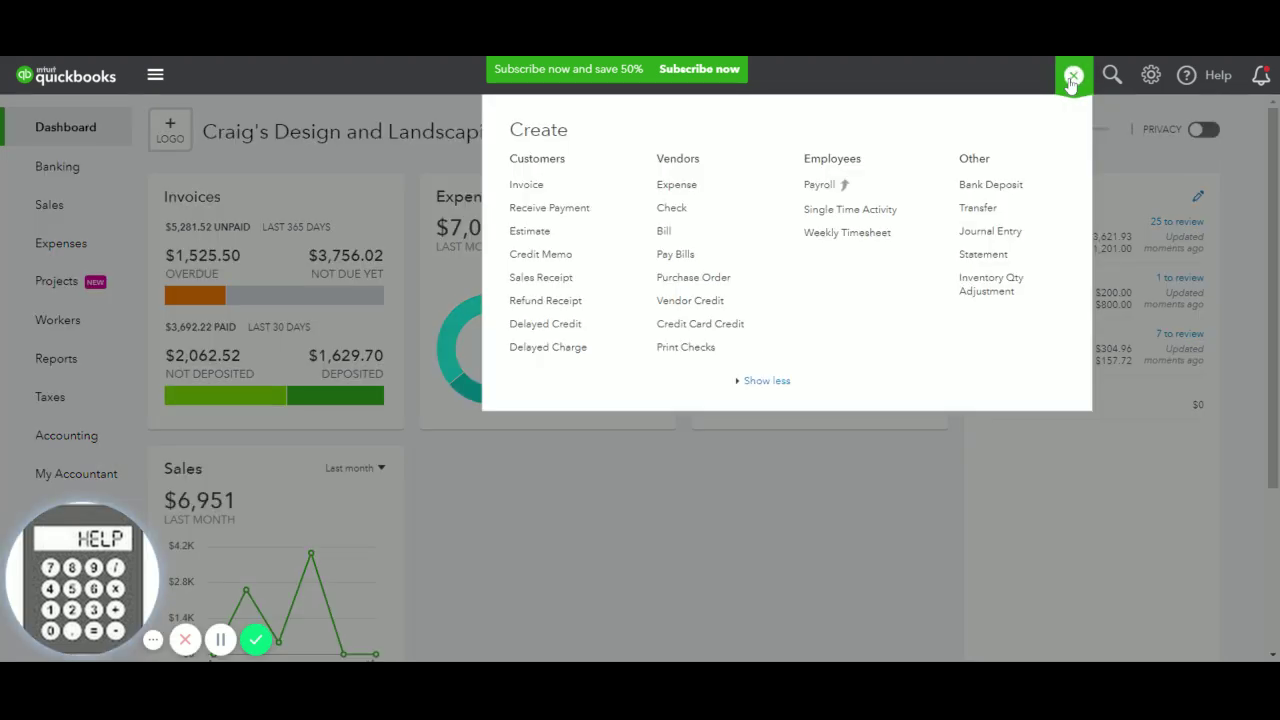
pyautogui.click(693, 193)
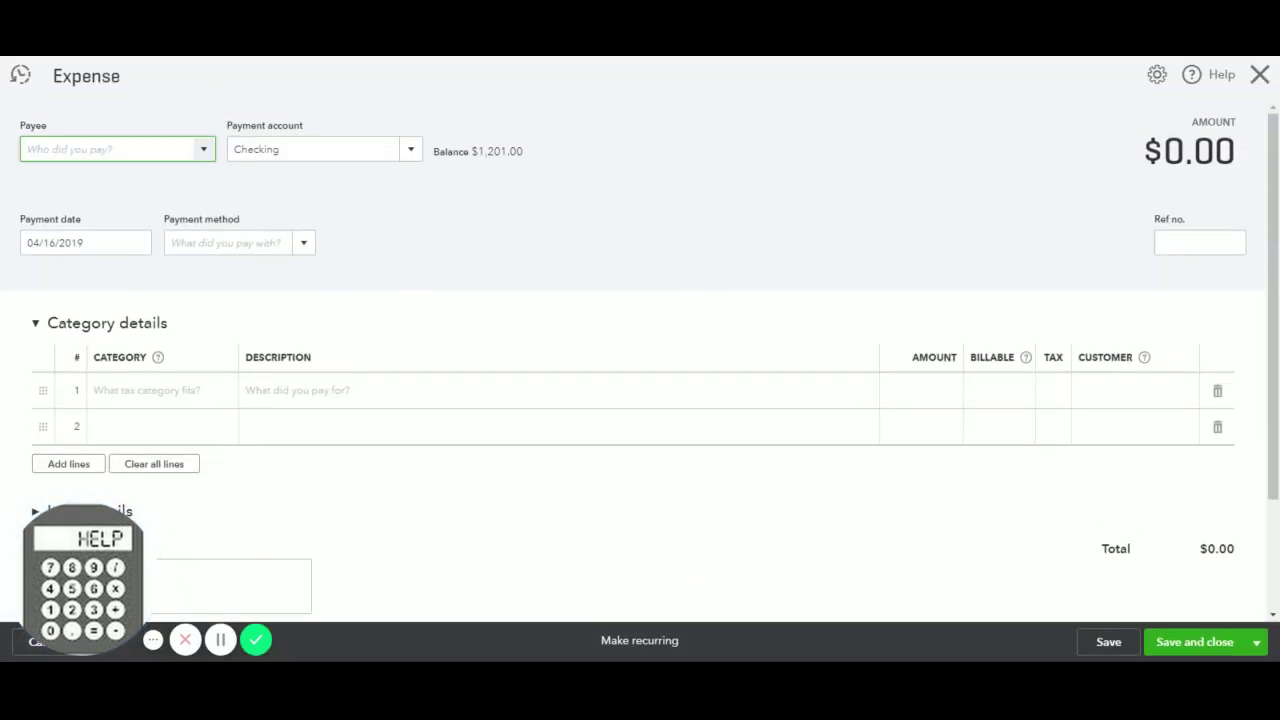
pyautogui.write('staple')
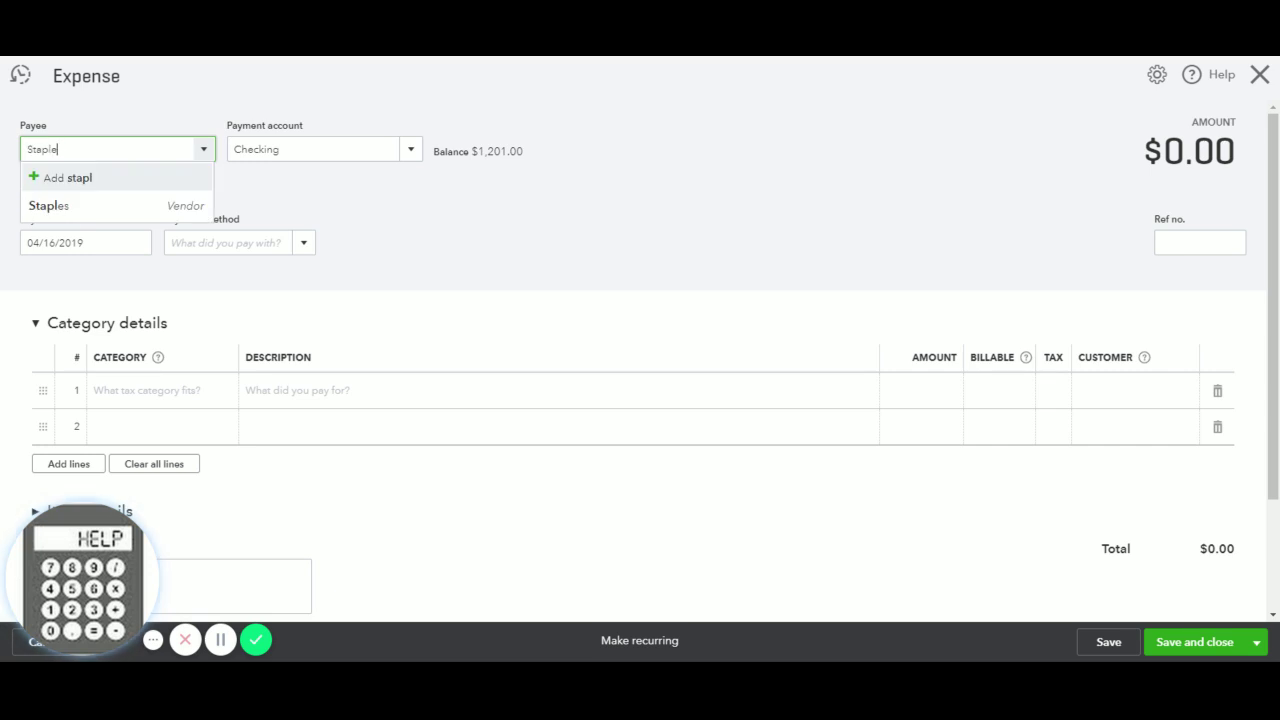
pyautogui.click(126, 206)
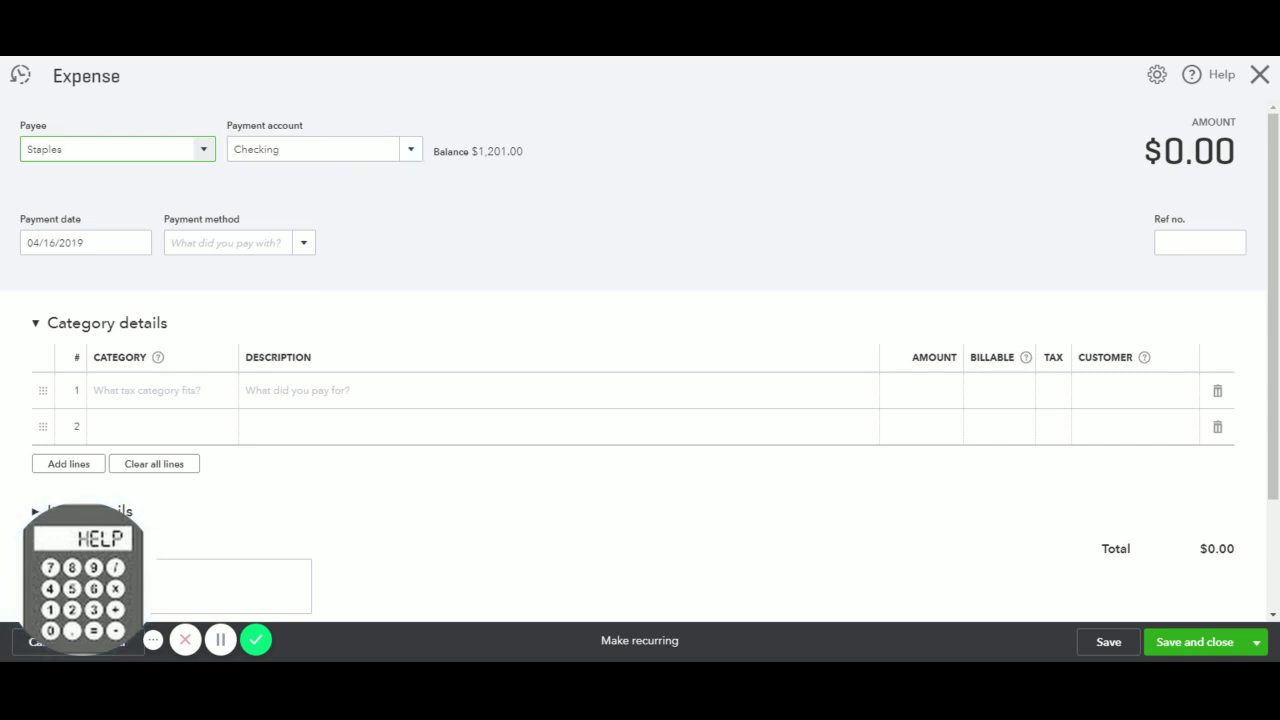
# - Add a Supplies line for 100.00 and enter 'Owner's Contribution' as line 2's category
pyautogui.click(126, 403)
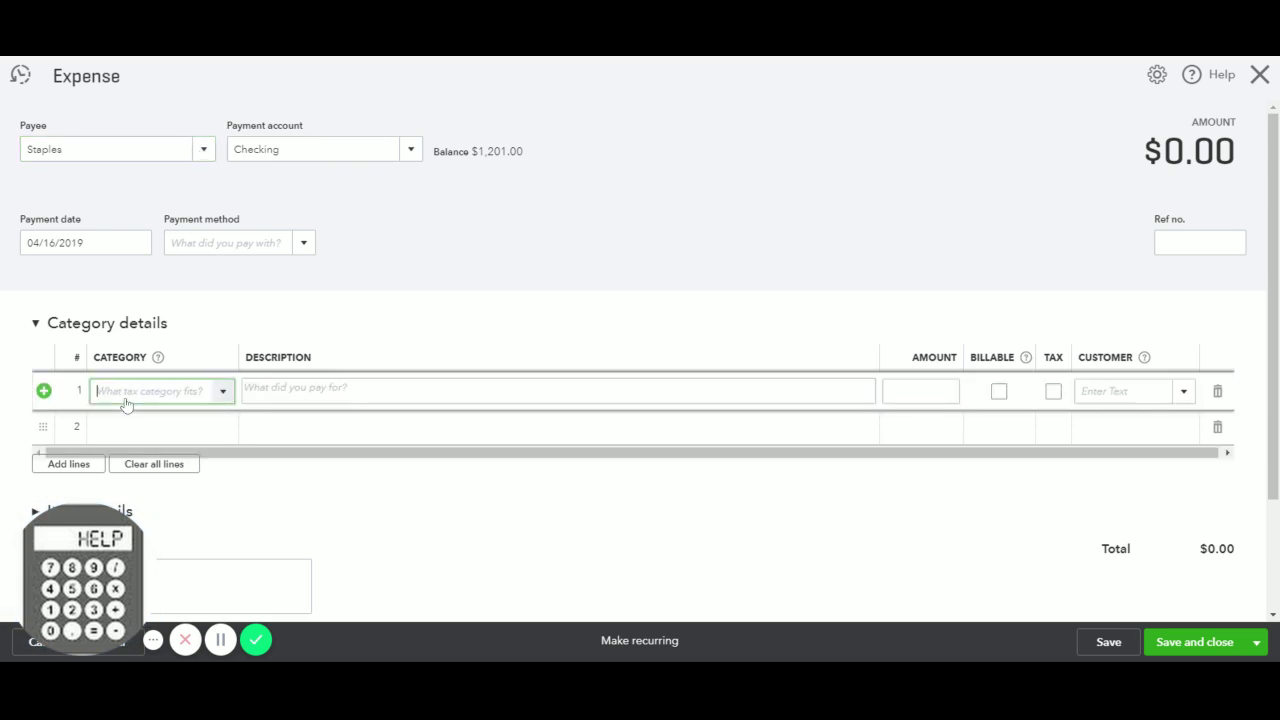
pyautogui.write('supp')
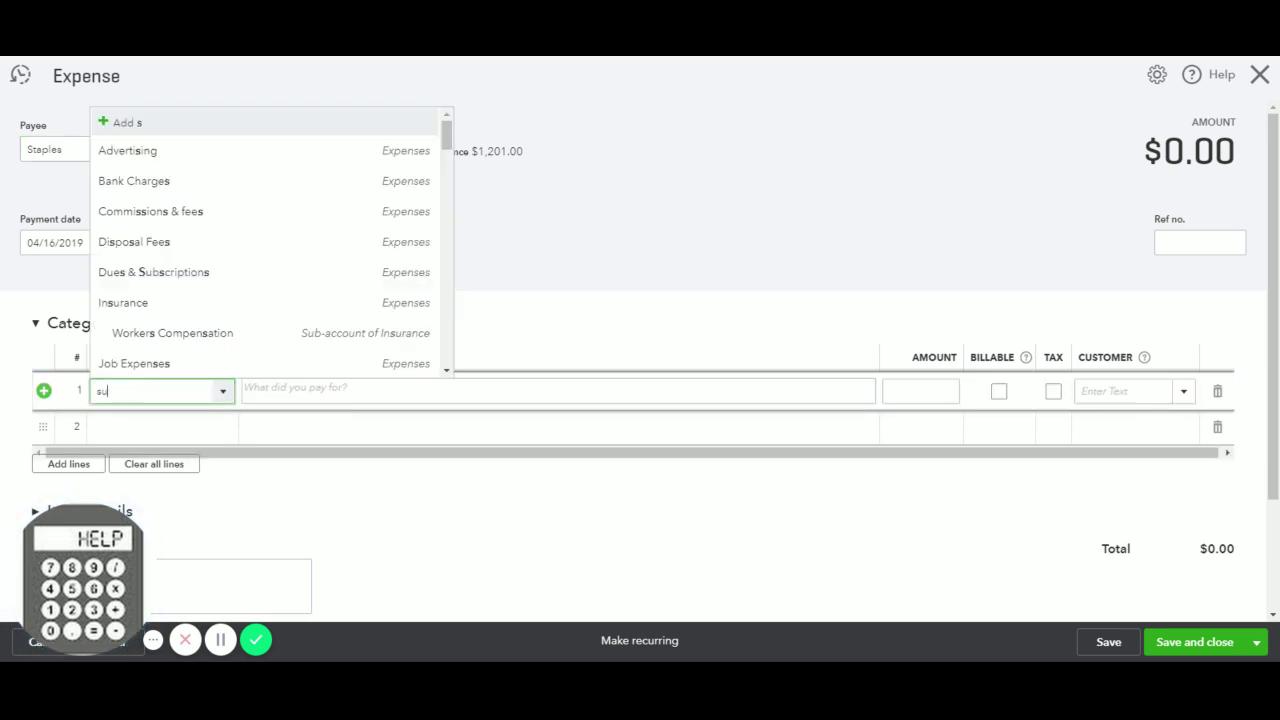
pyautogui.press('Tab')
pyautogui.press('Tab')
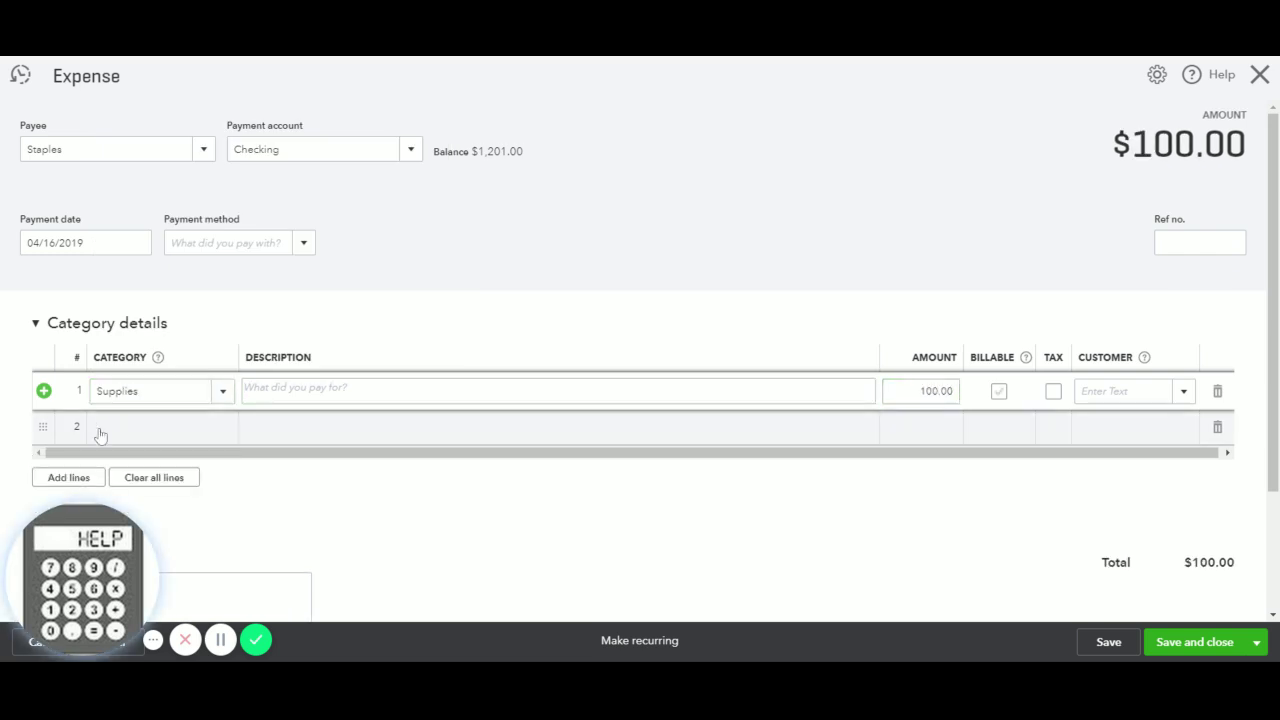
pyautogui.click(123, 429)
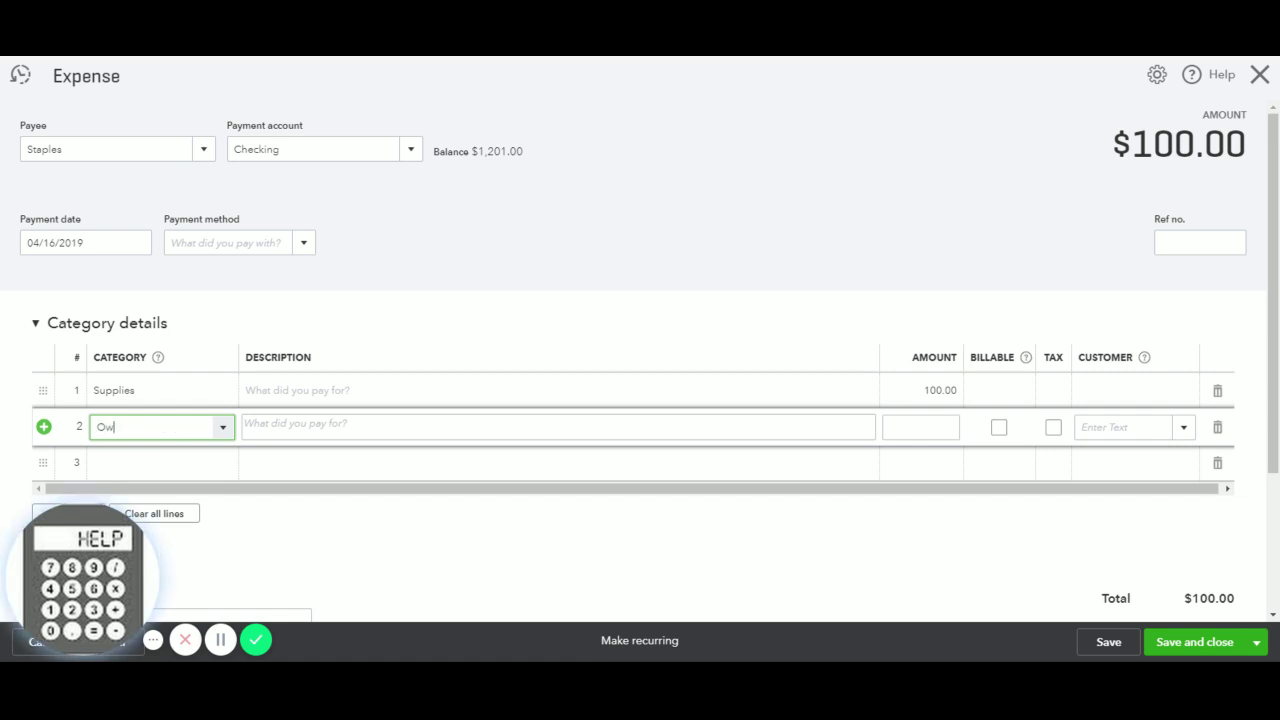
pyautogui.write("Owner's Contr")
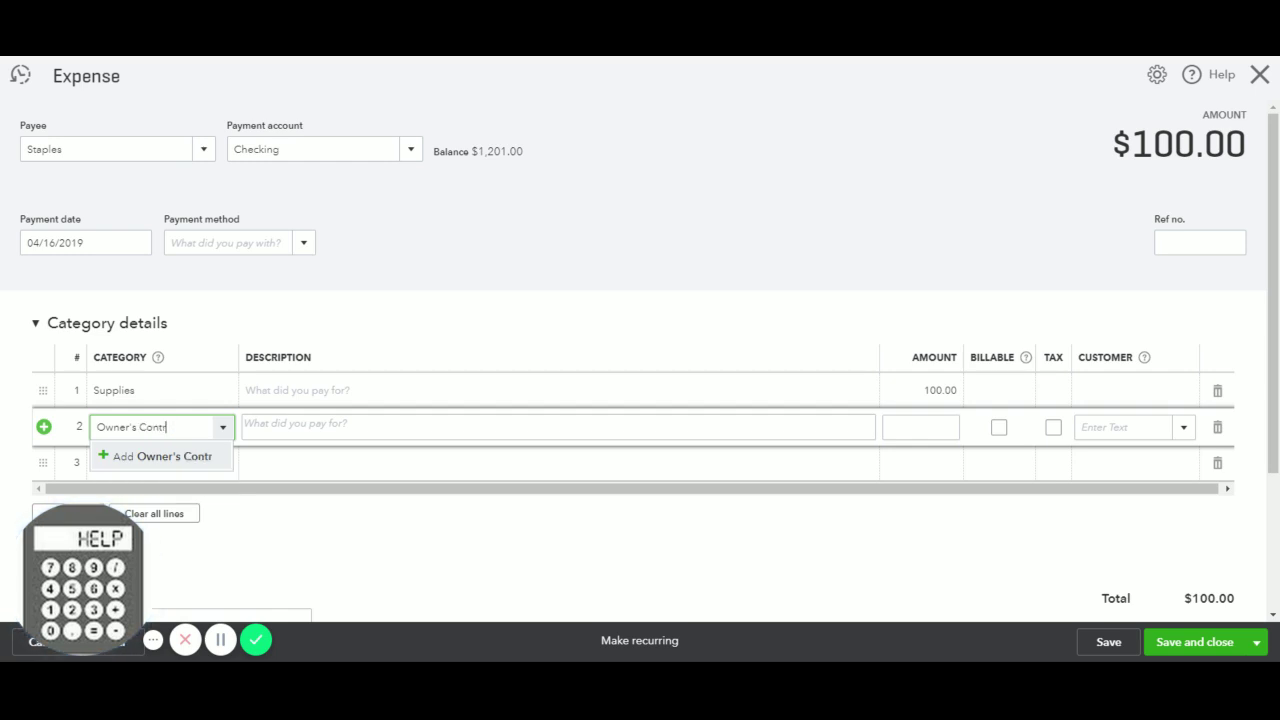
pyautogui.write('ibution')
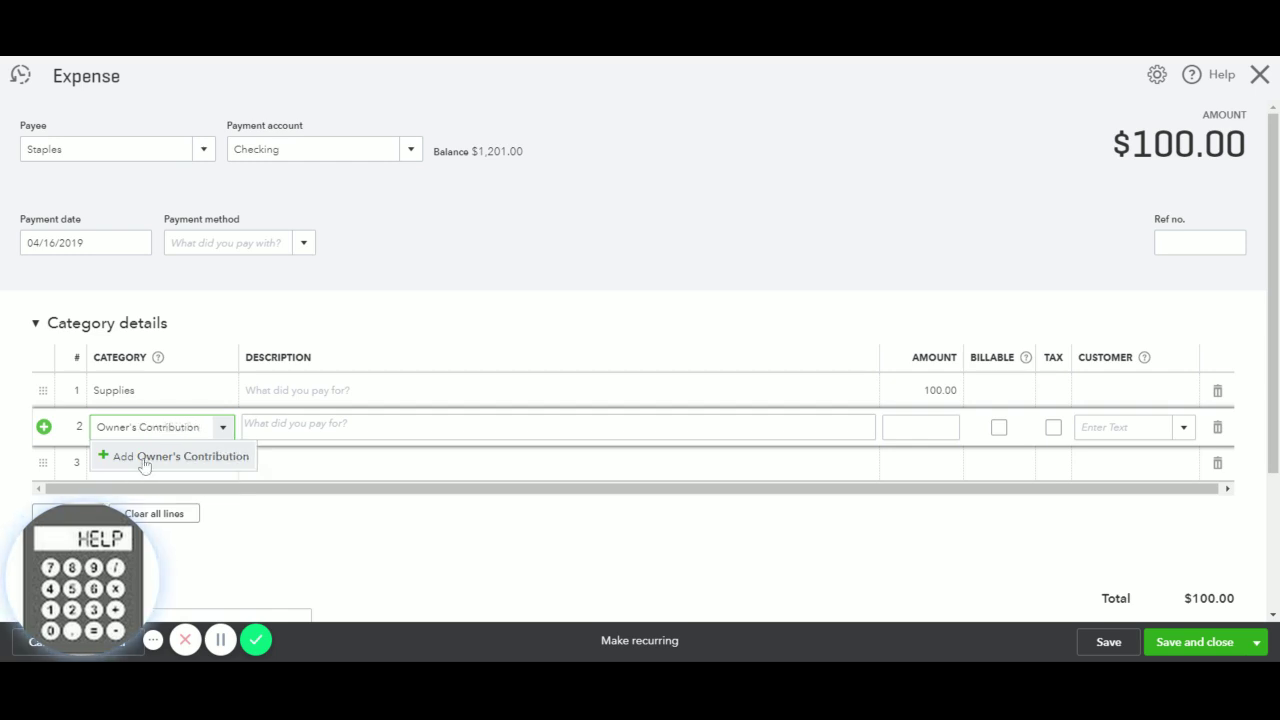
# - Create the Owner's Contribution account as Equity, detail type Owner's Equity, for line 2
pyautogui.click(145, 462)
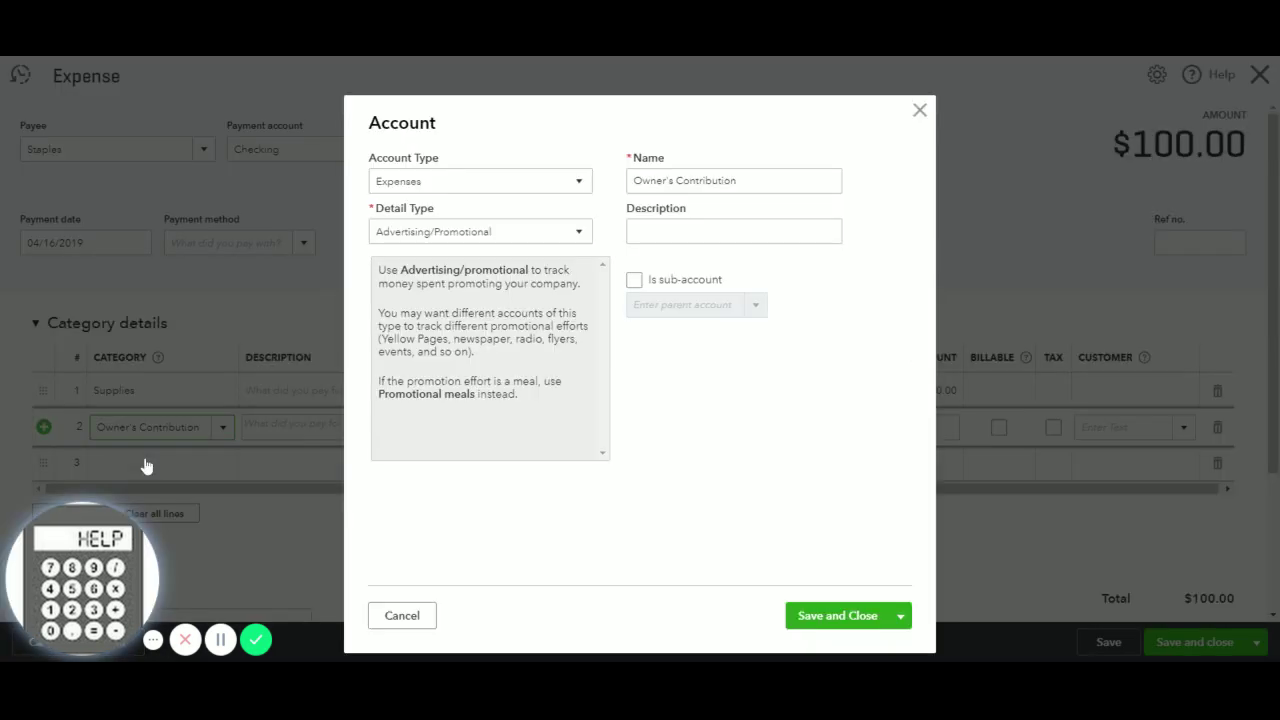
pyautogui.click(459, 179)
pyautogui.click(488, 348)
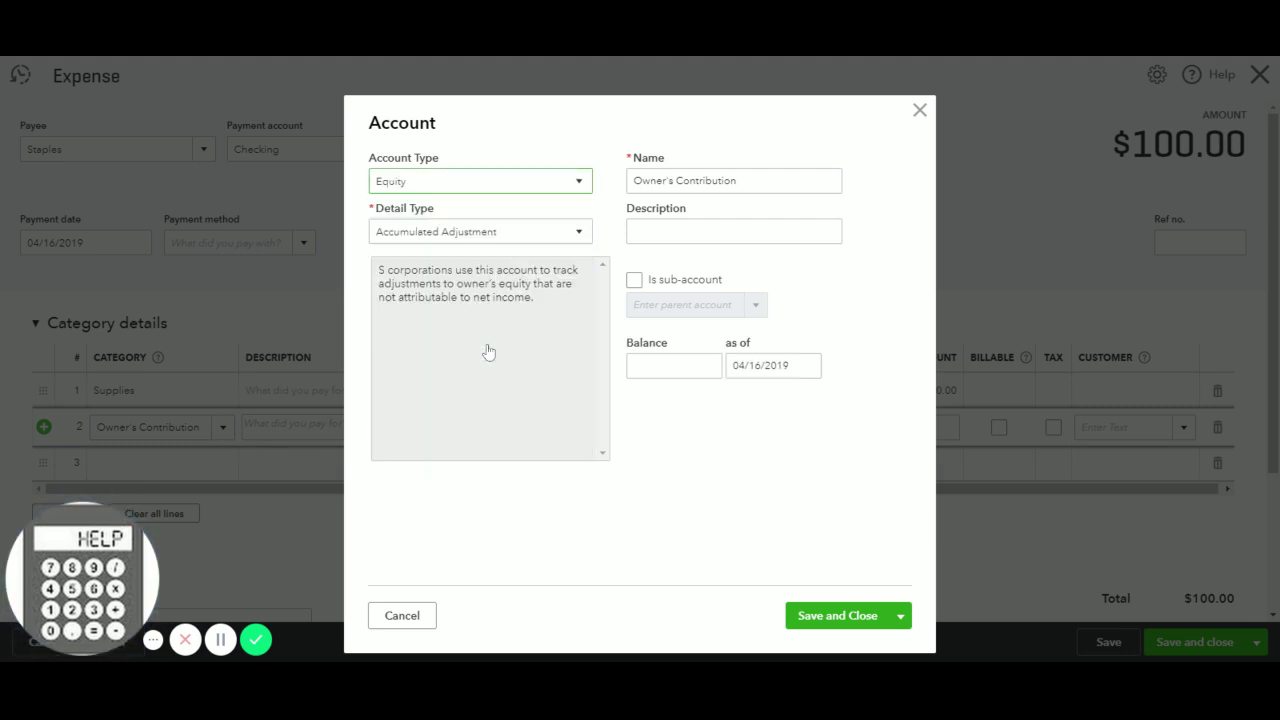
pyautogui.click(573, 232)
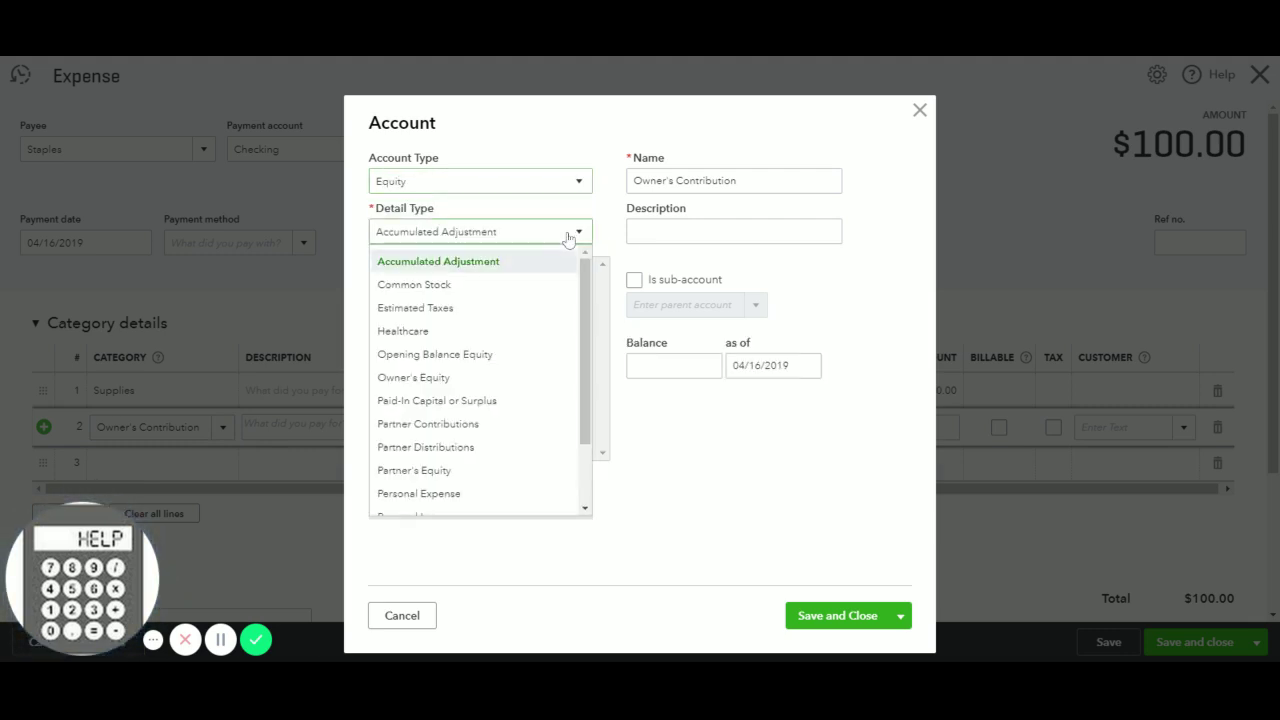
pyautogui.click(471, 379)
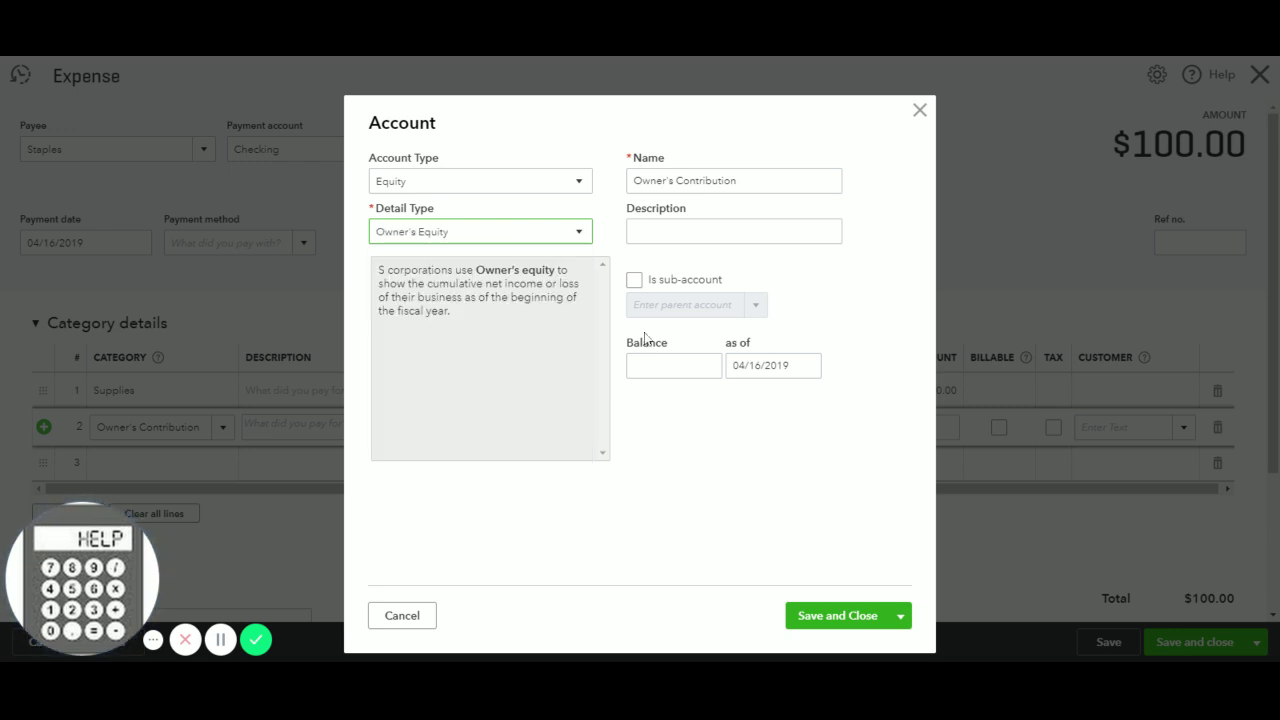
pyautogui.click(836, 617)
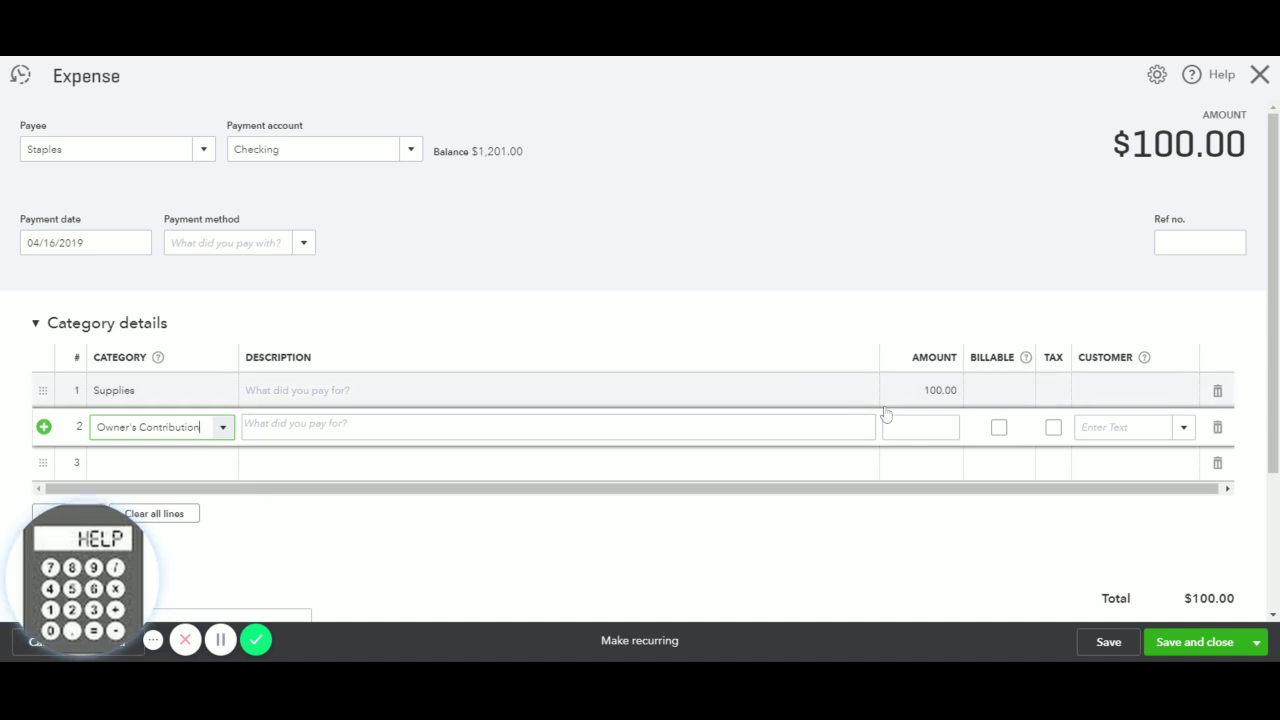
# - Enter -100.00 on the Owner's Contribution line so the expense totals $0.00
pyautogui.click(915, 427)
pyautogui.write('-')
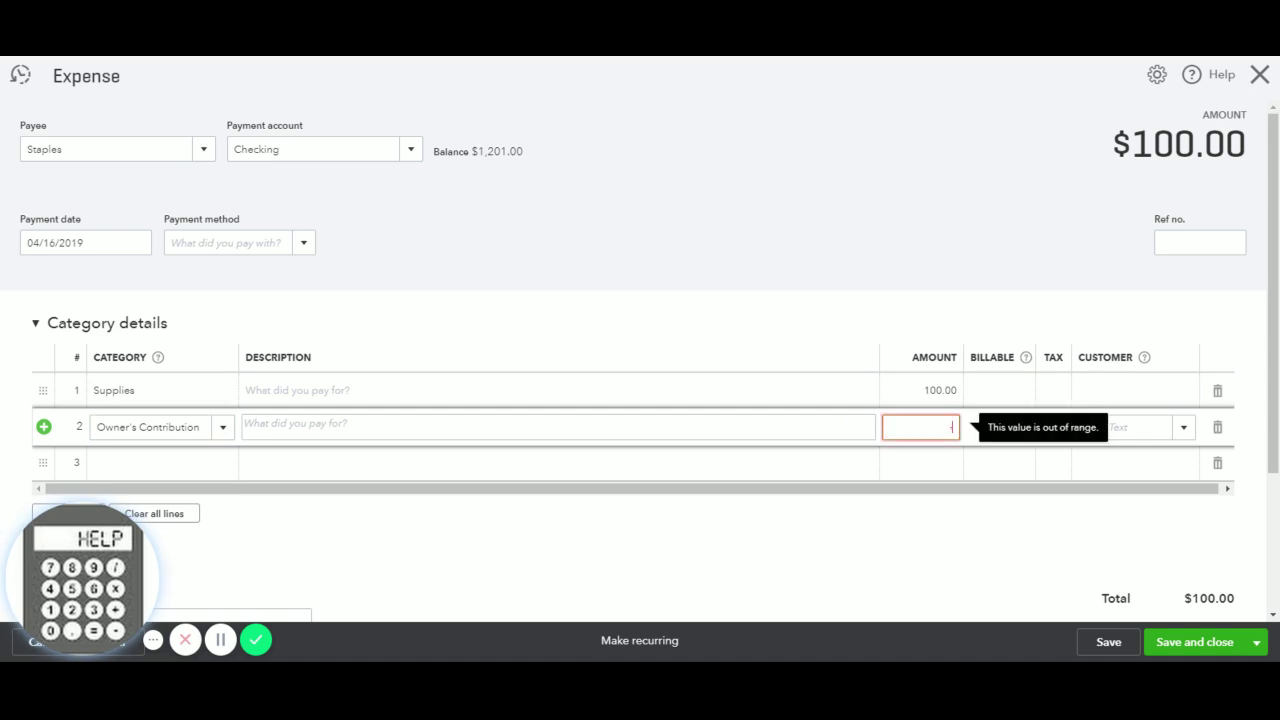
pyautogui.write('100')
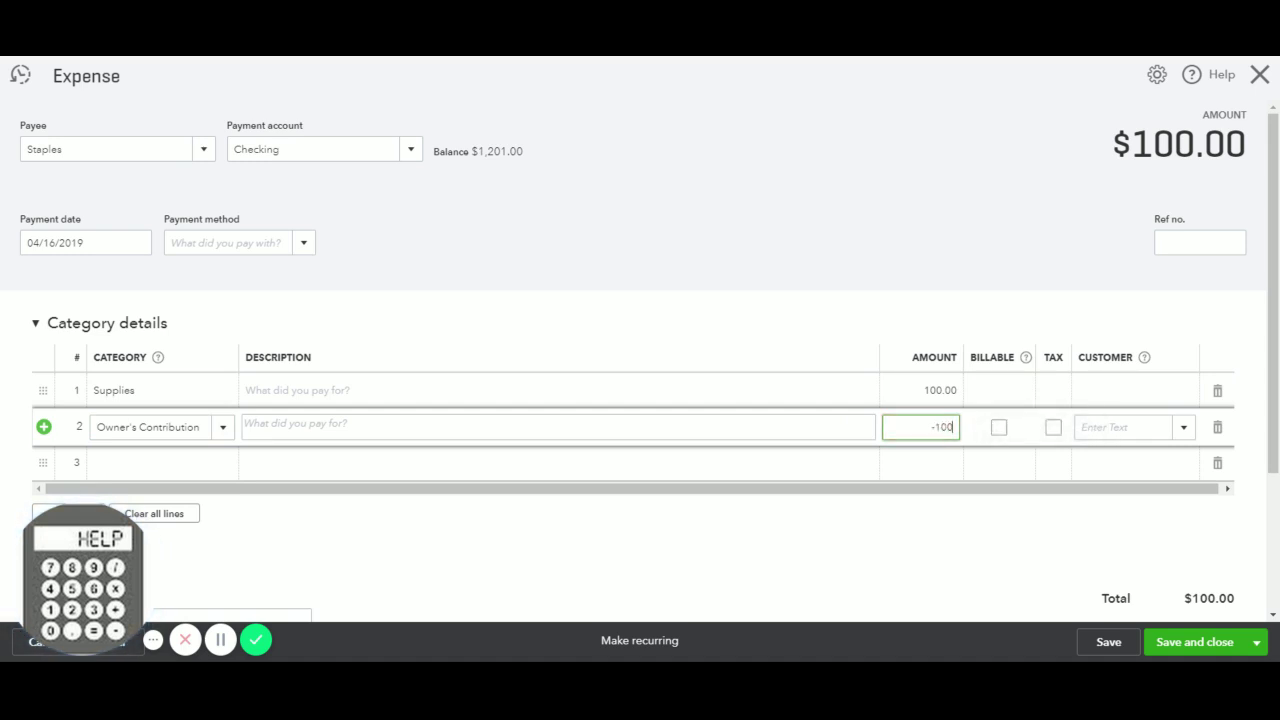
pyautogui.click(974, 274)
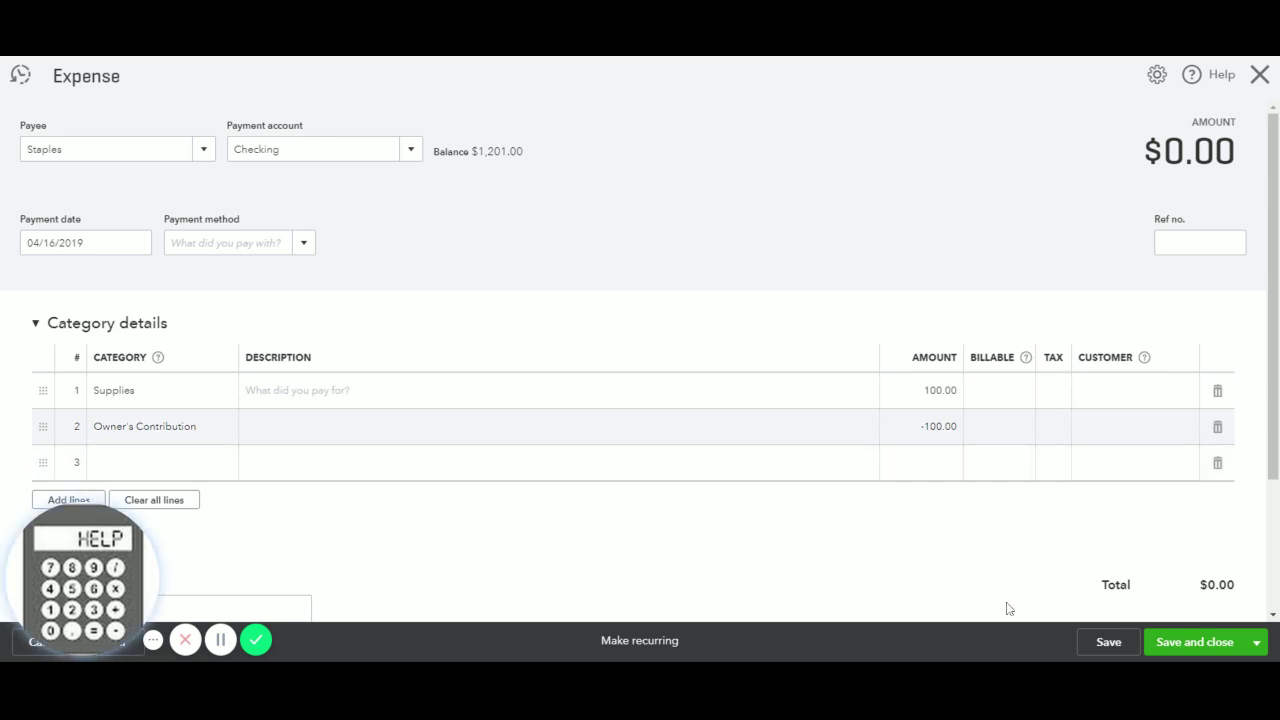
# - Save the $0.00 Staples expense and open the Profit and Loss report
pyautogui.click(1168, 646)
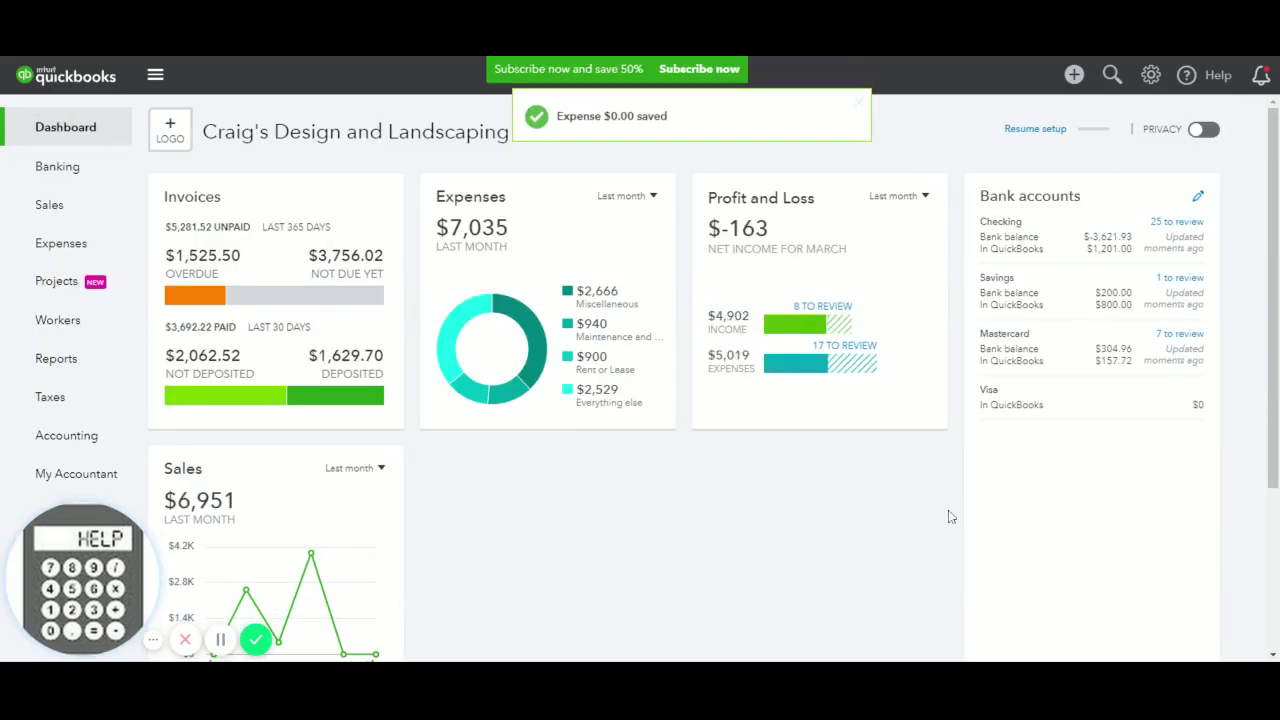
pyautogui.moveTo(132, 314)
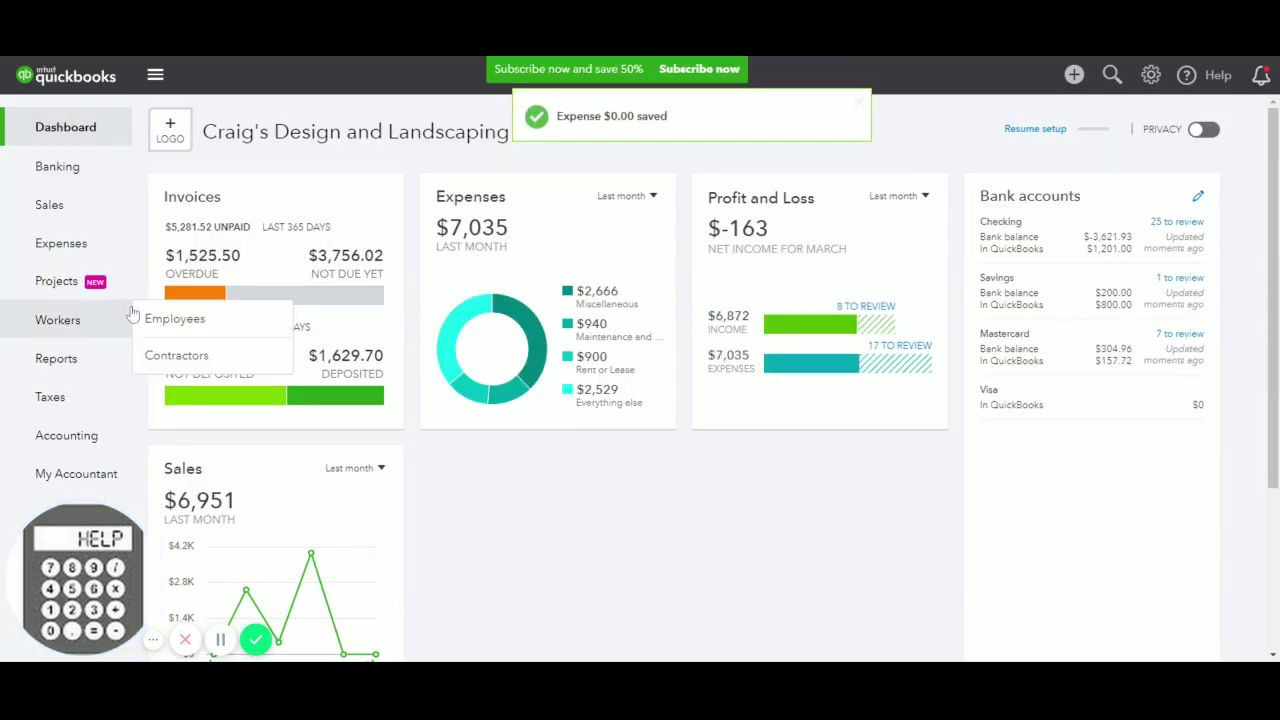
pyautogui.click(56, 358)
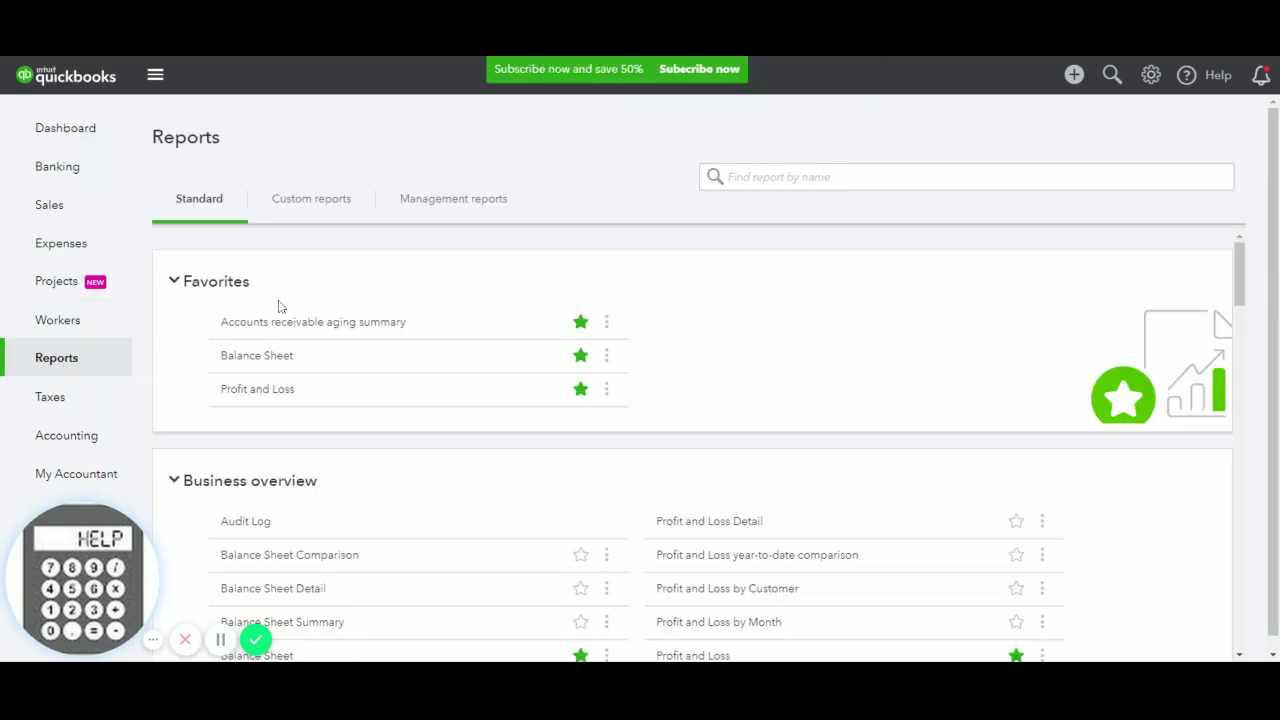
pyautogui.click(262, 390)
# - Run Profit and Loss for today, showing Supplies 100.00 and net income -100.00
pyautogui.scroll(-2, 258, 200)
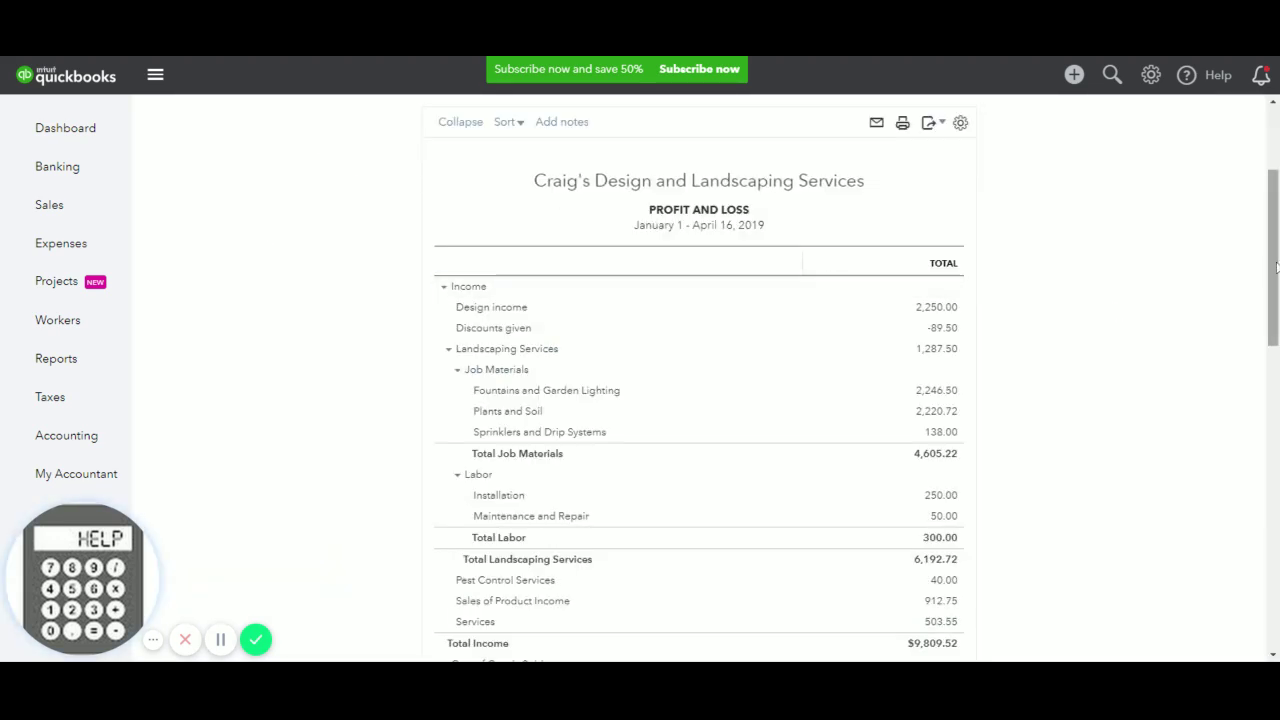
pyautogui.scroll(2, 1276, 265)
pyautogui.click(223, 197)
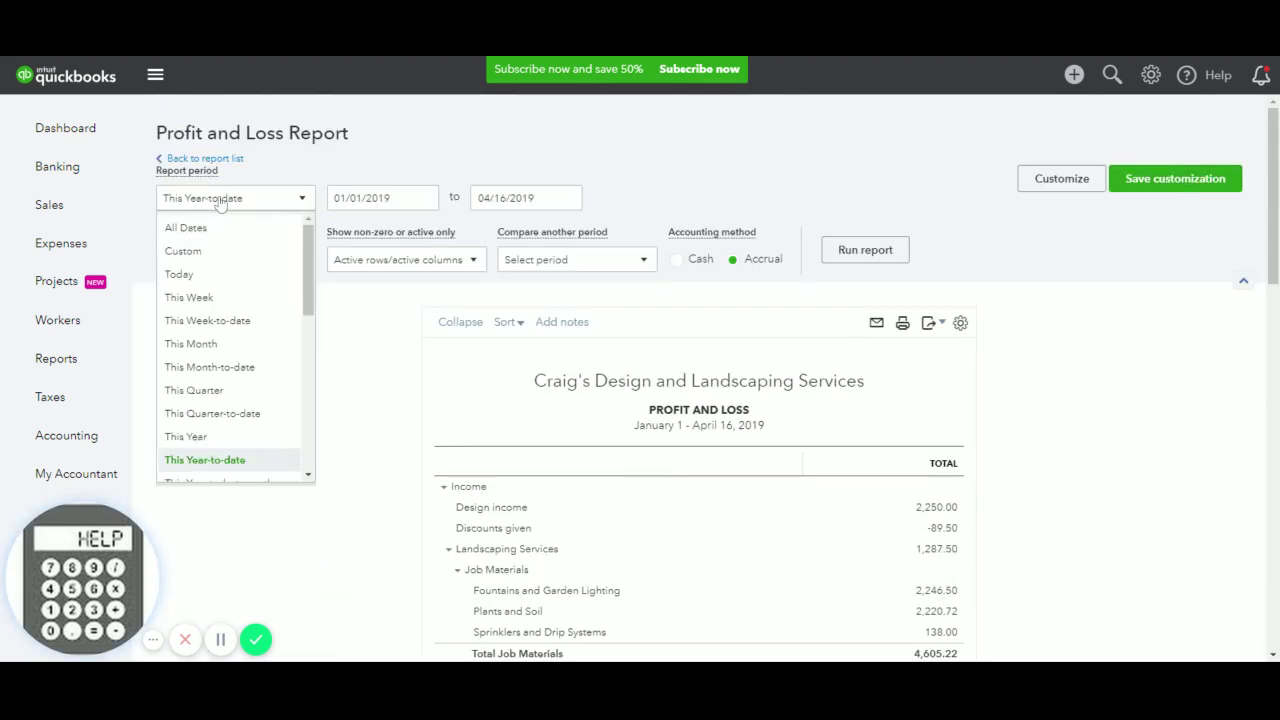
pyautogui.click(222, 280)
pyautogui.click(873, 258)
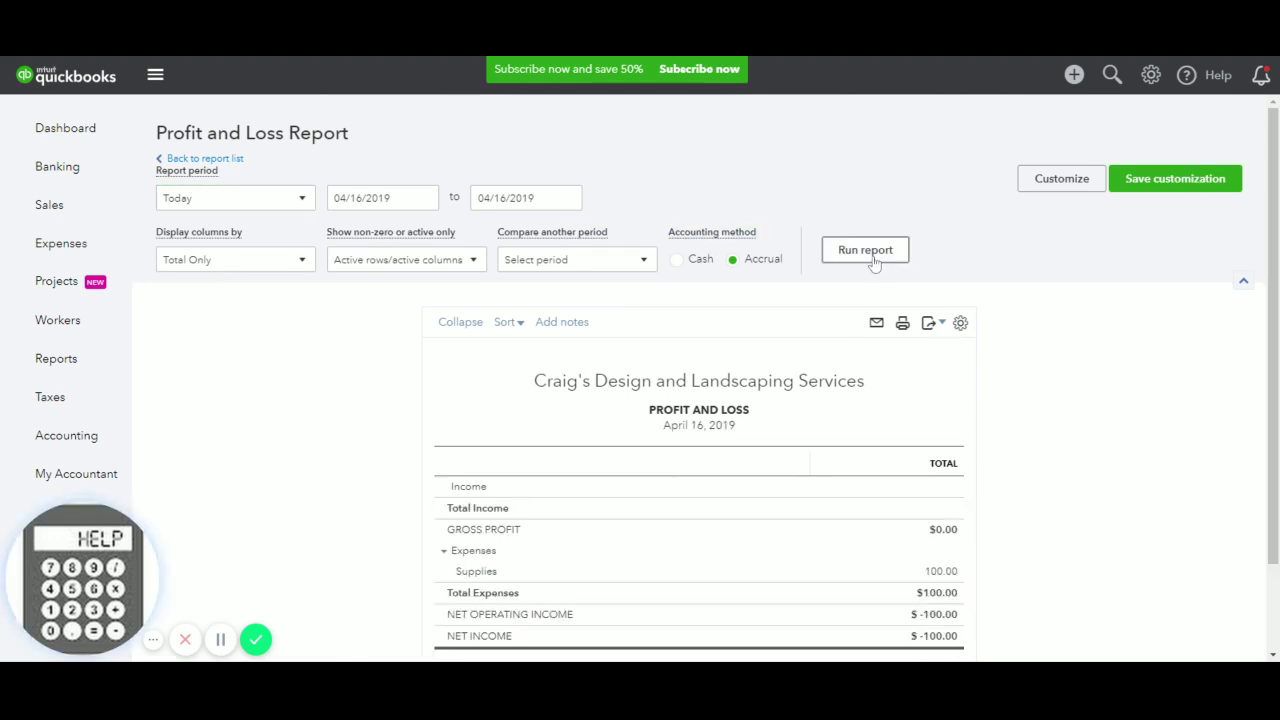
pyautogui.scroll(-1, 873, 262)
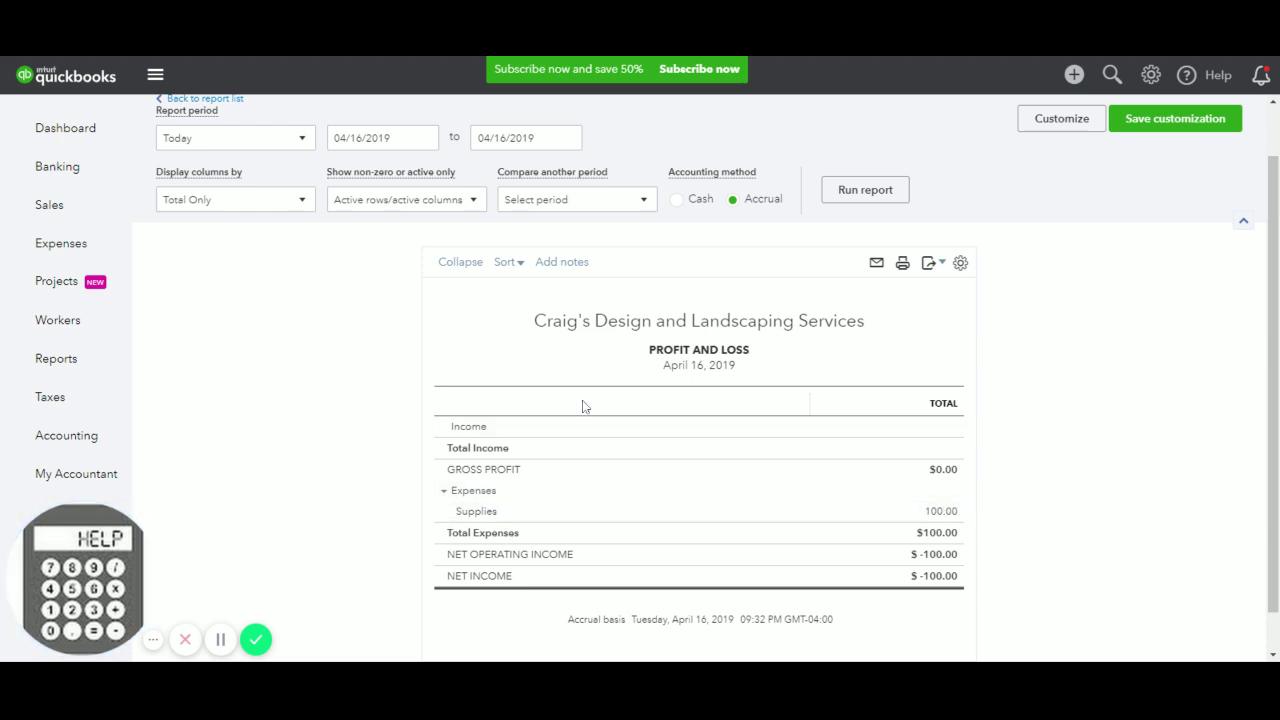
# - Run the Balance Sheet for today and check Owner's Contribution at 100.00 under Equity
pyautogui.click(69, 358)
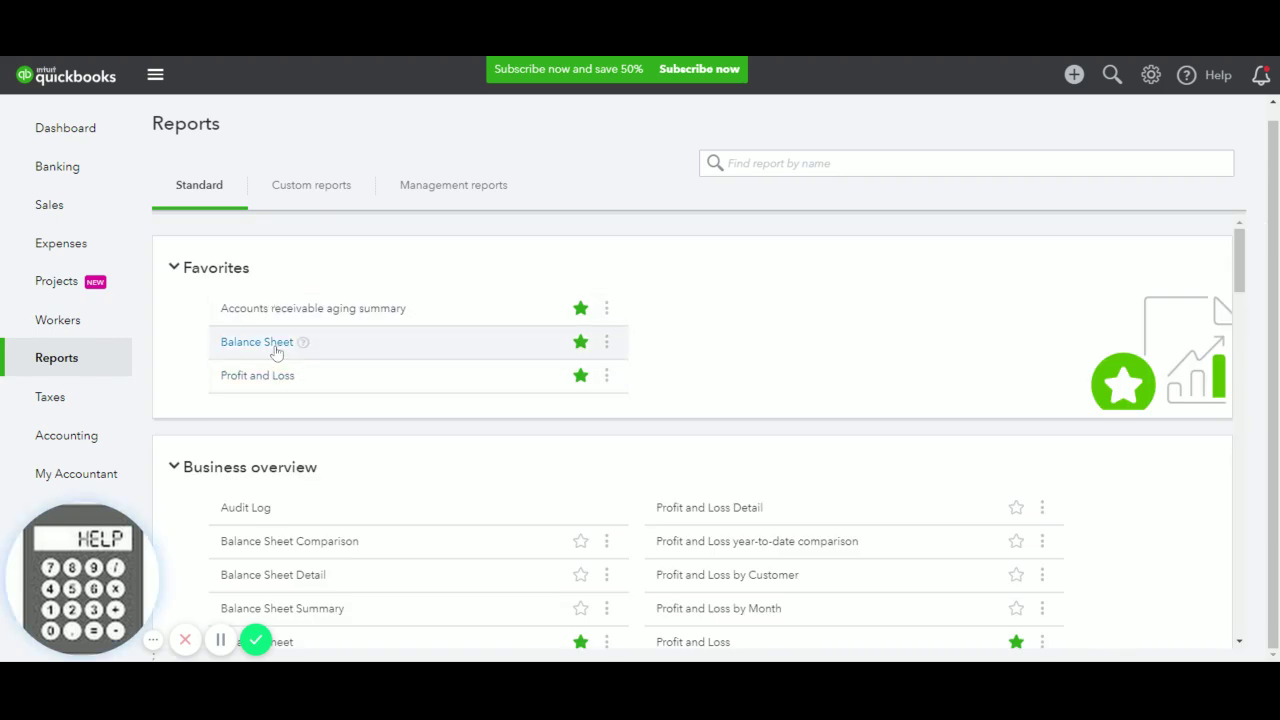
pyautogui.click(276, 350)
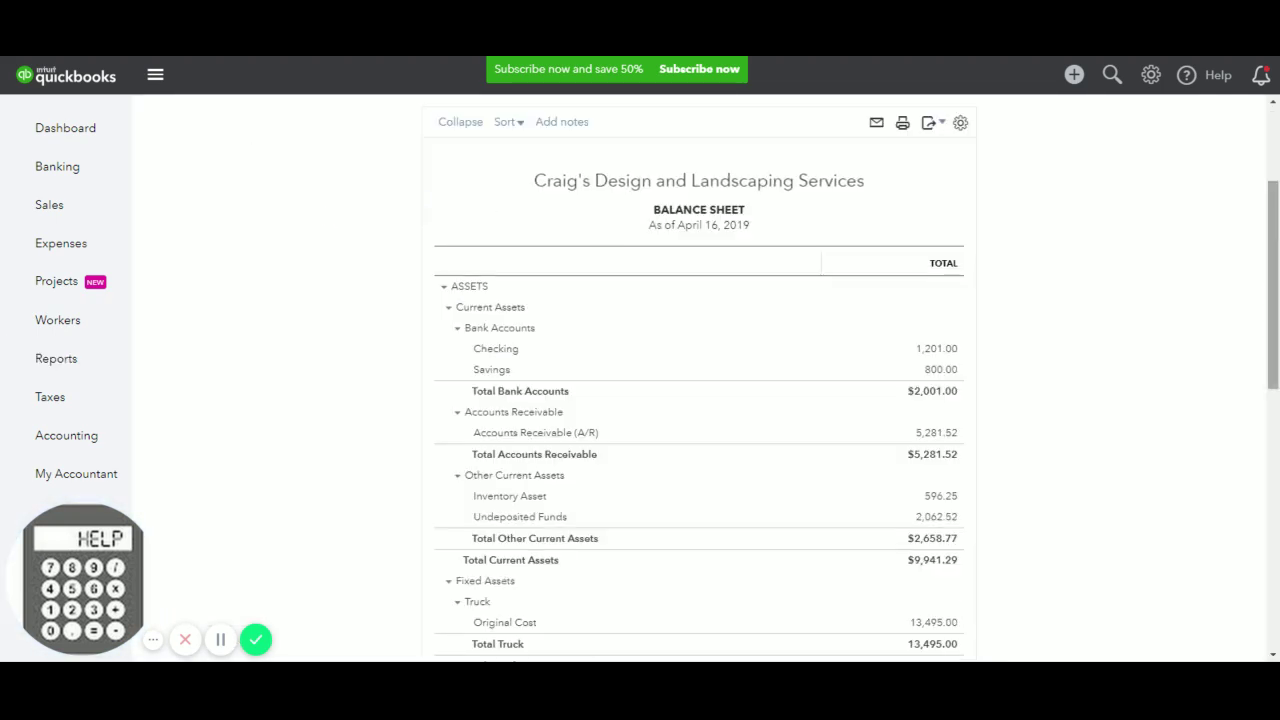
pyautogui.scroll(2, 1210, 120)
pyautogui.click(238, 203)
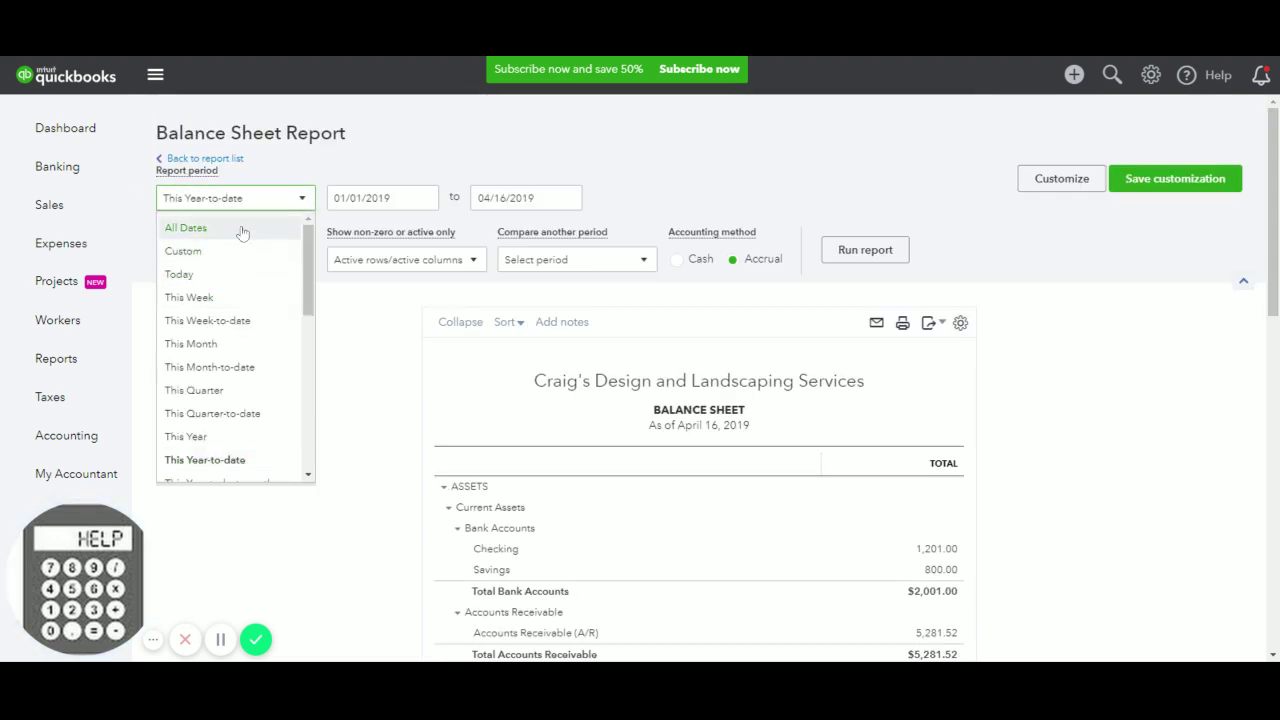
pyautogui.click(213, 274)
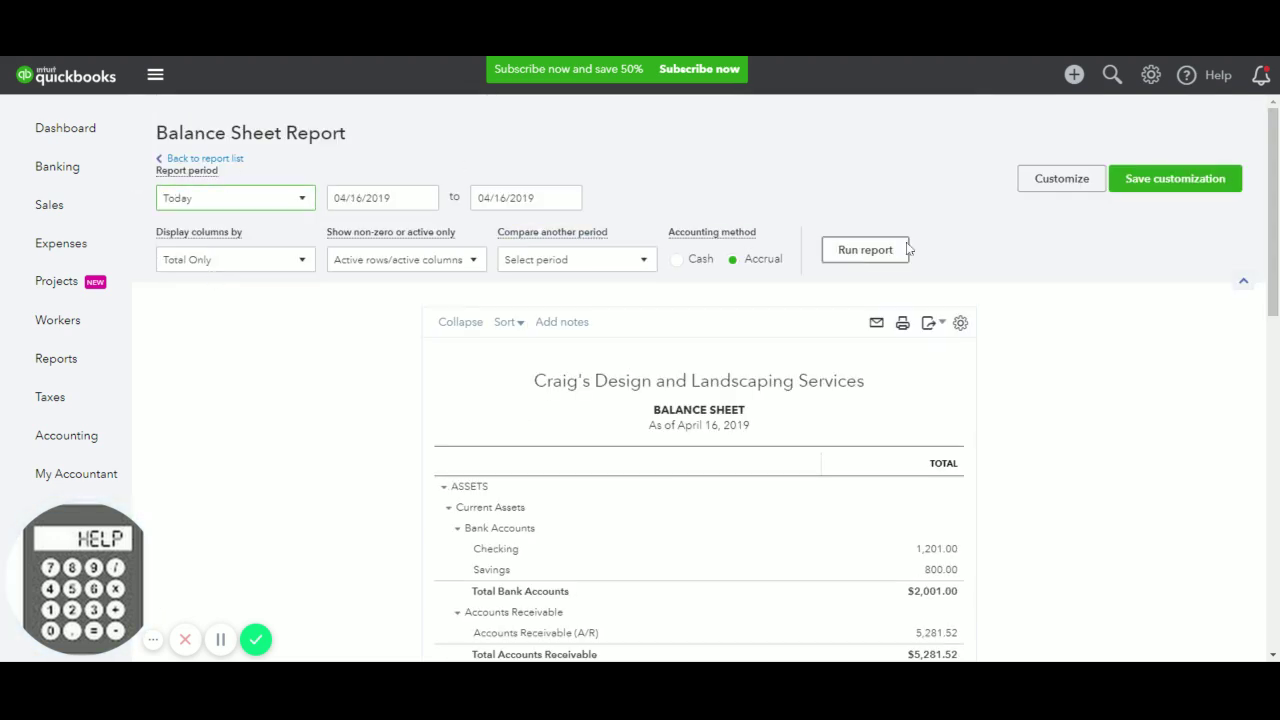
pyautogui.click(862, 250)
pyautogui.scroll(-2, 1157, 281)
pyautogui.moveTo(1273, 285); pyautogui.dragTo(1273, 540)
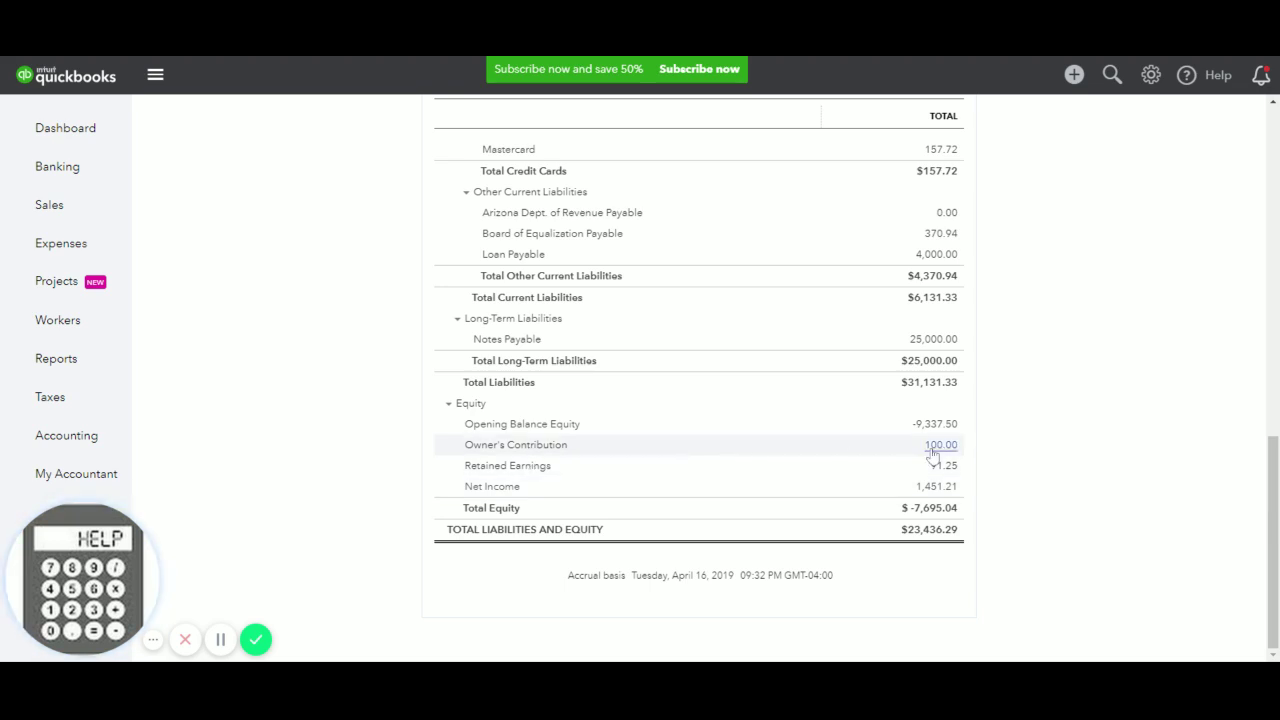
# - Open the Checking register to view the $0.00 Staples expense dated 04/16/2019
pyautogui.moveTo(86, 434)
pyautogui.click(190, 432)
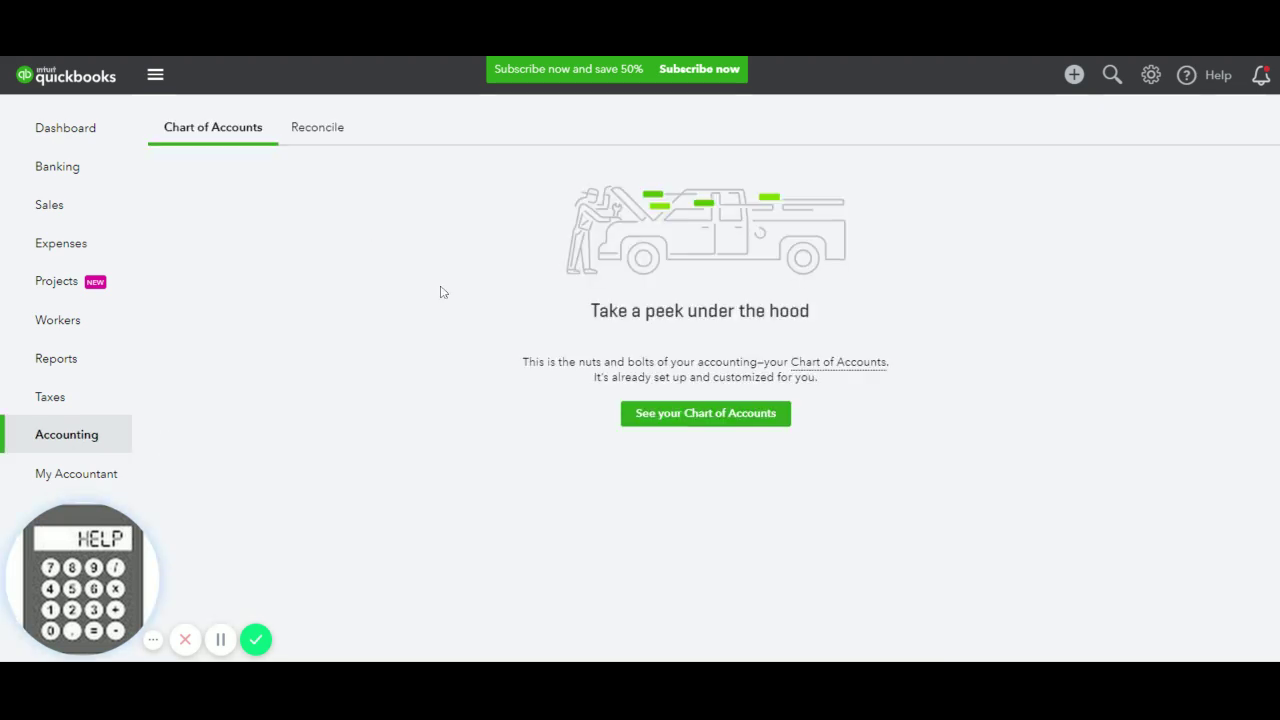
pyautogui.click(666, 417)
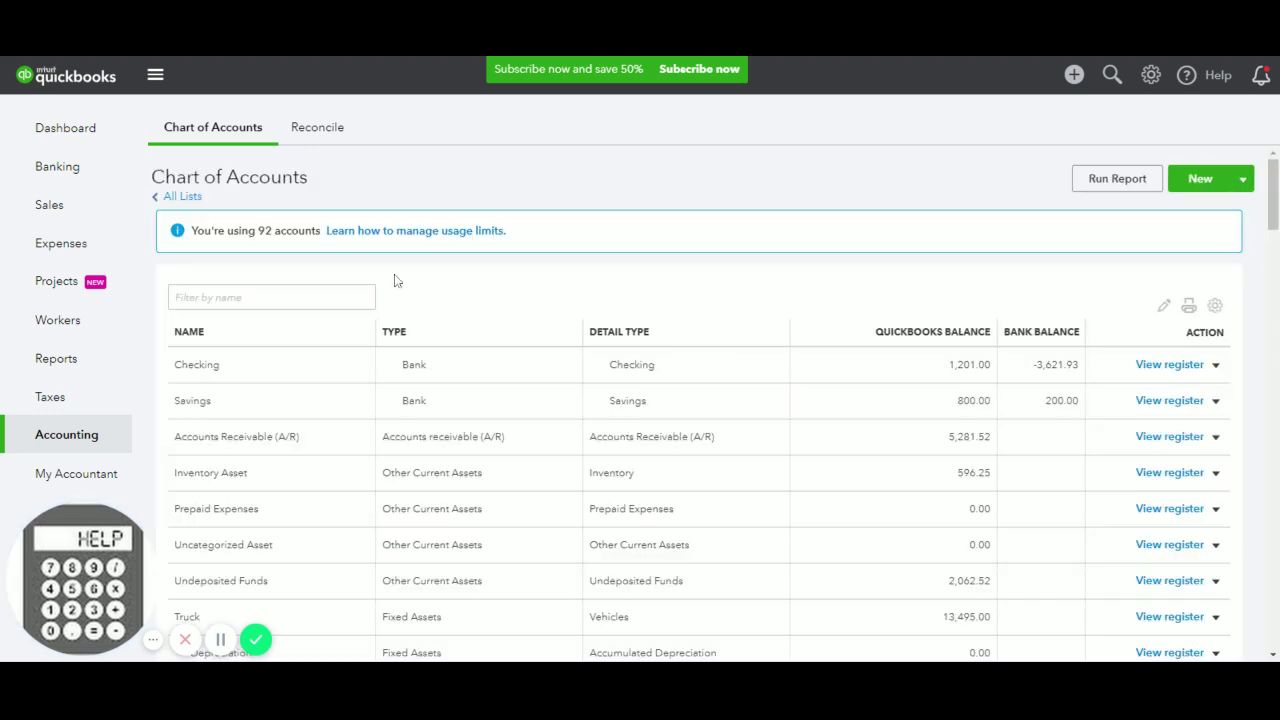
pyautogui.click(1166, 365)
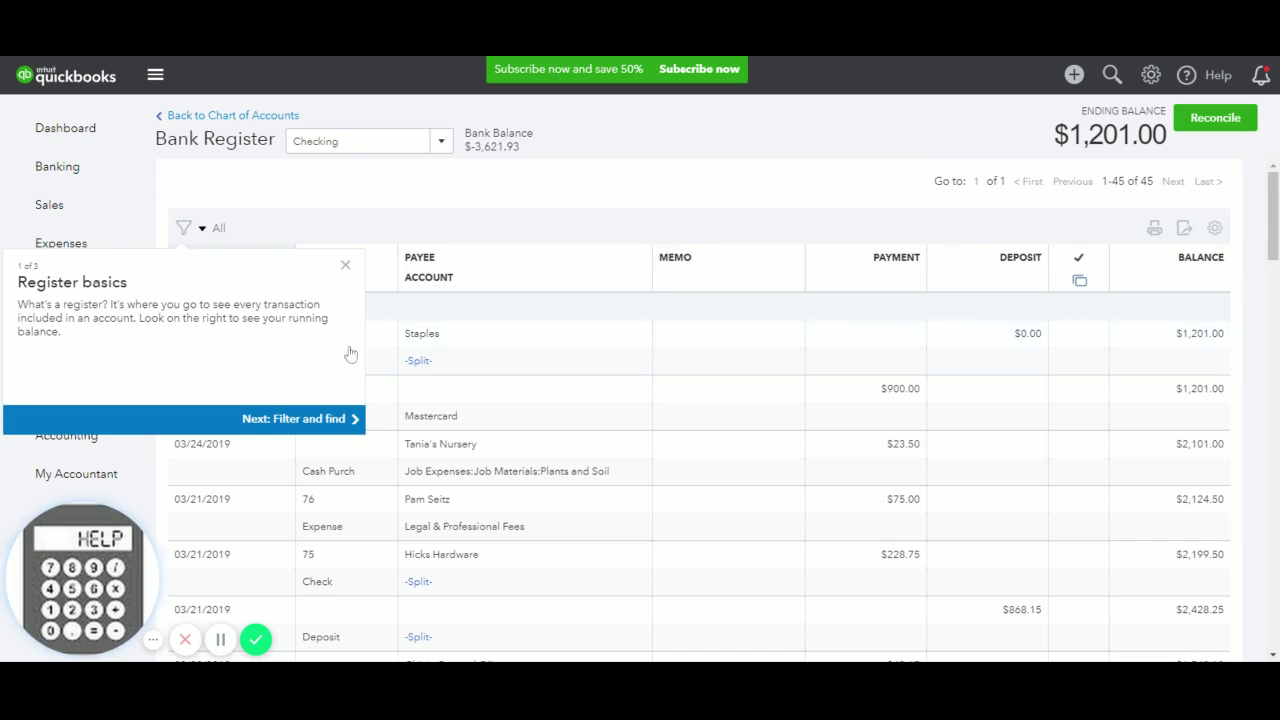
pyautogui.click(345, 265)
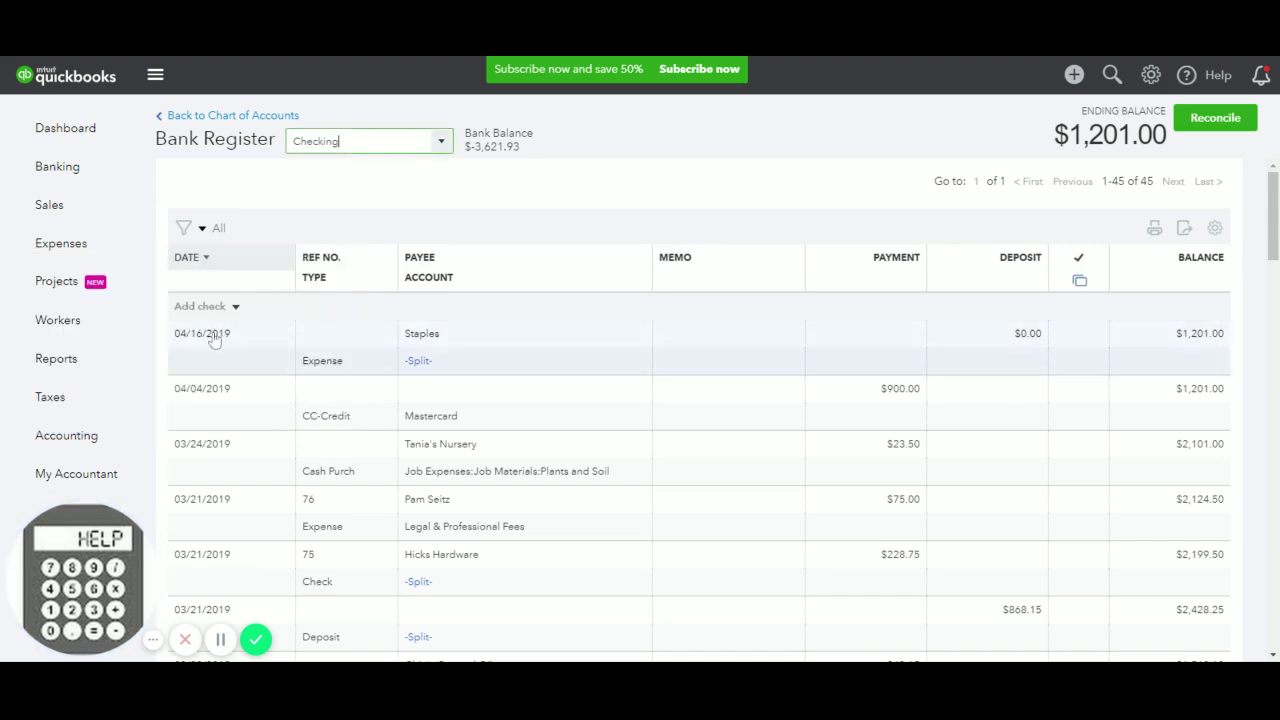